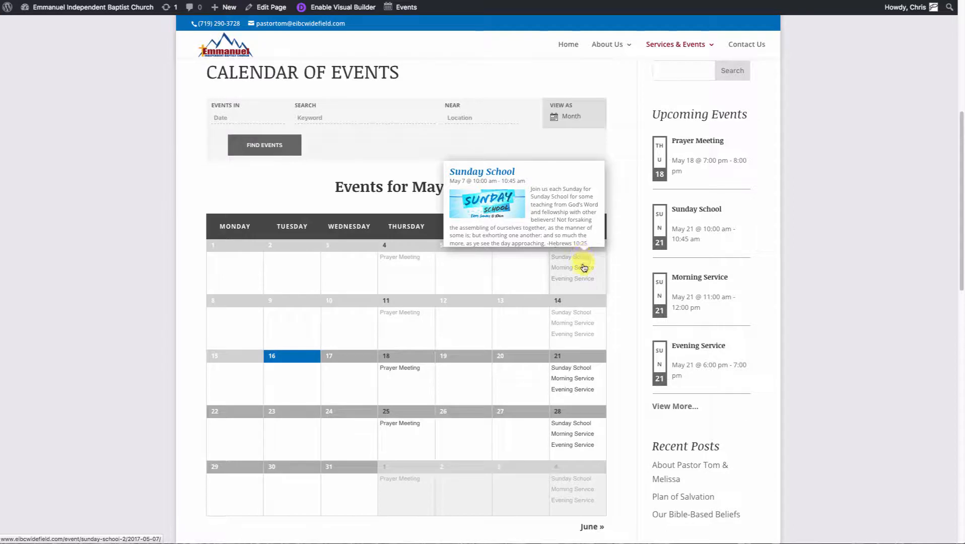
Look over the May 2017 events calendar, switch to the site's admin dashboard and open its list of events
mouse_move(396, 315)
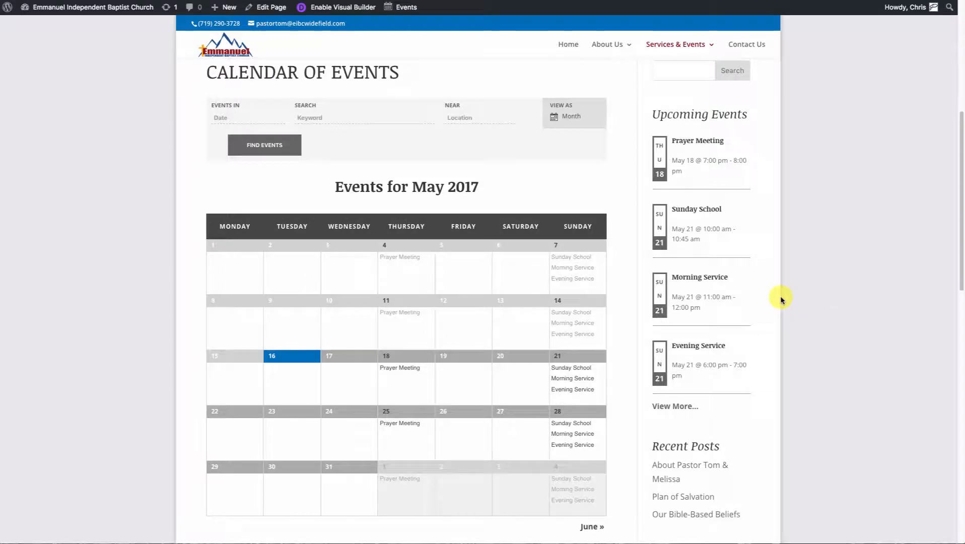
mouse_move(554, 317)
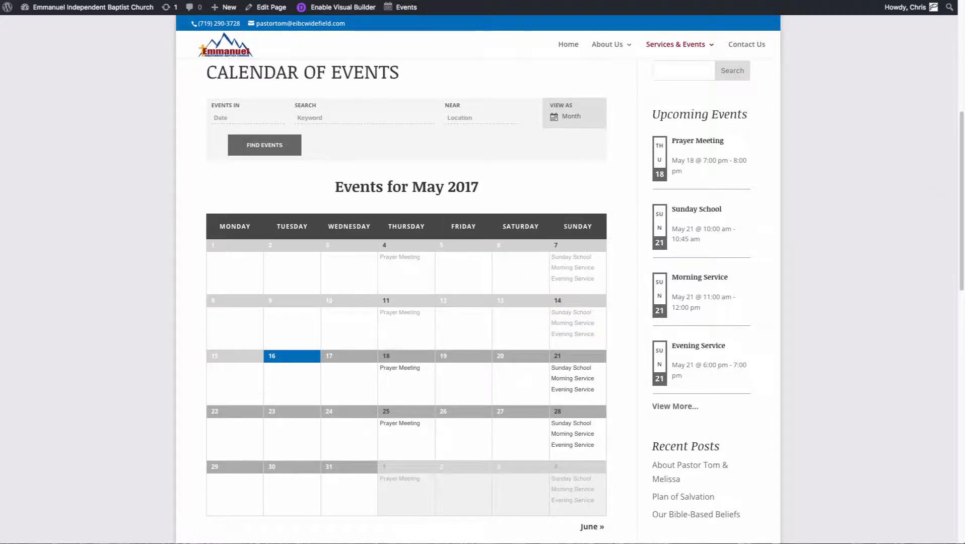
click(649, 1)
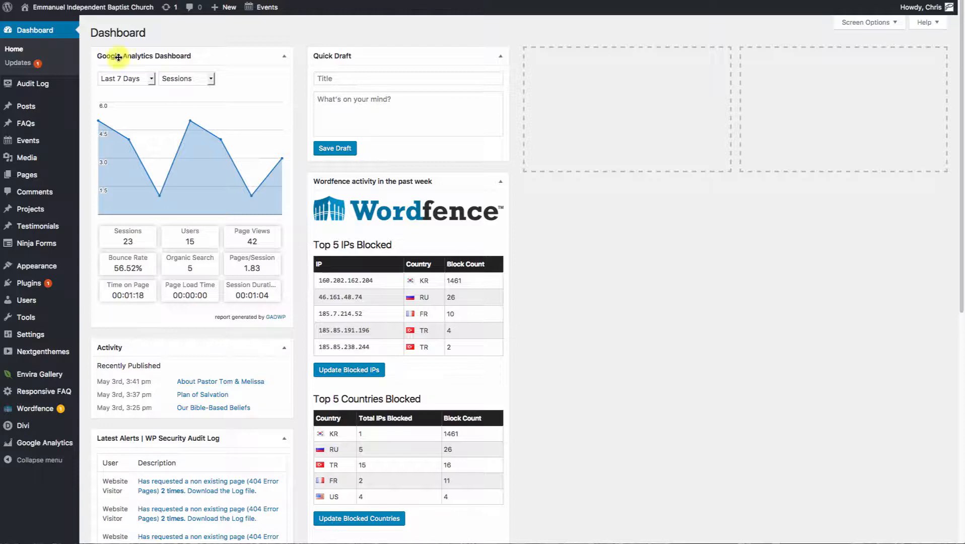
mouse_move(27, 143)
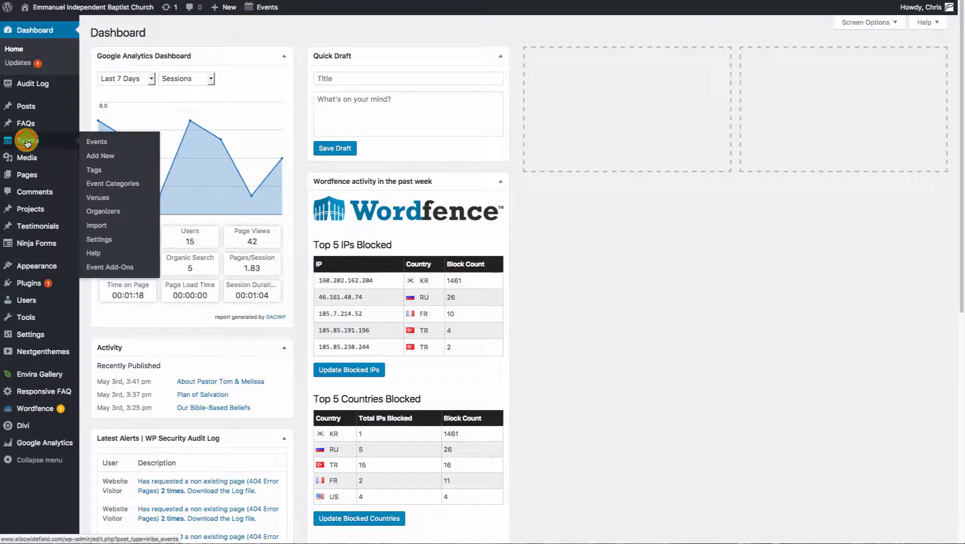
click(27, 142)
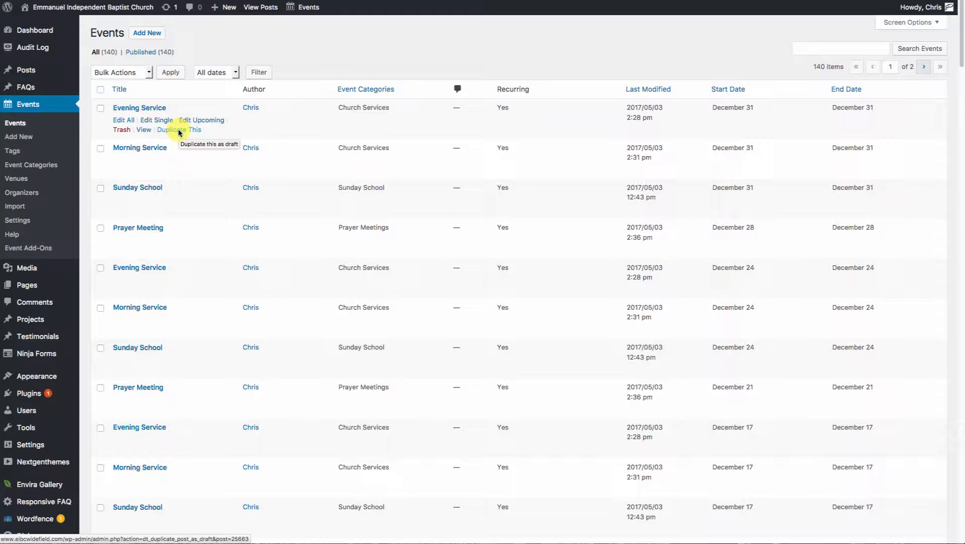
Check the public calendar of events for a free day, and return to the admin events list
click(175, 132)
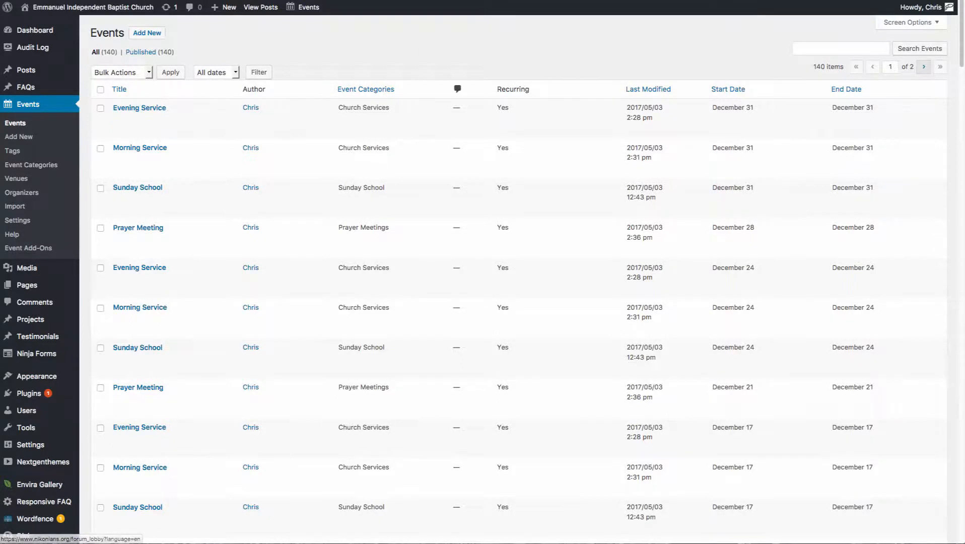
click(342, 1)
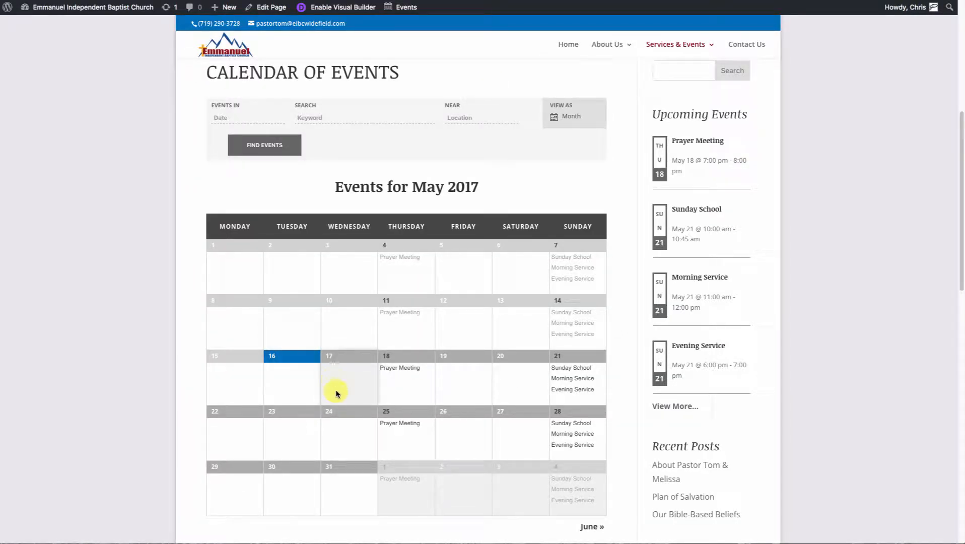
click(274, 1)
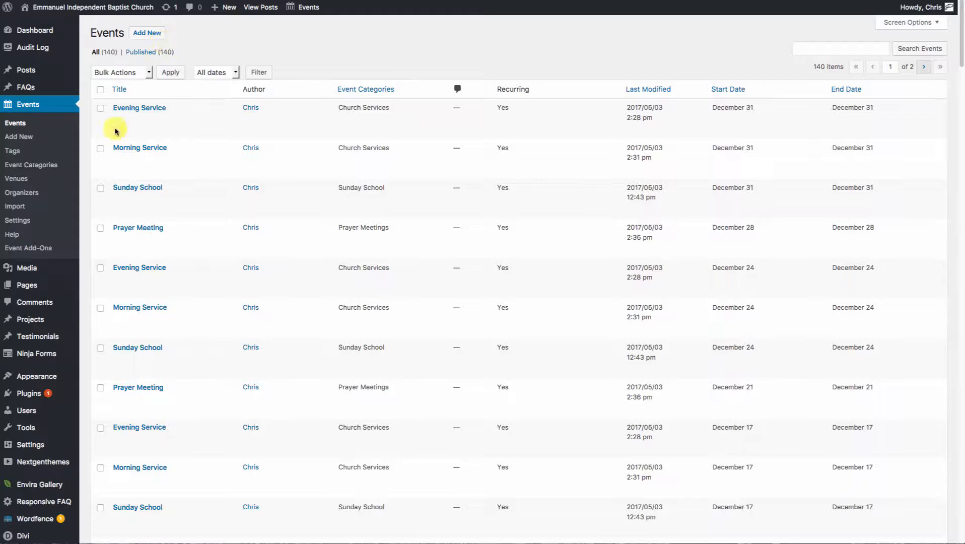
Review the saved event organizers and the venue details of Emmanuel Independent Baptist Church
click(24, 193)
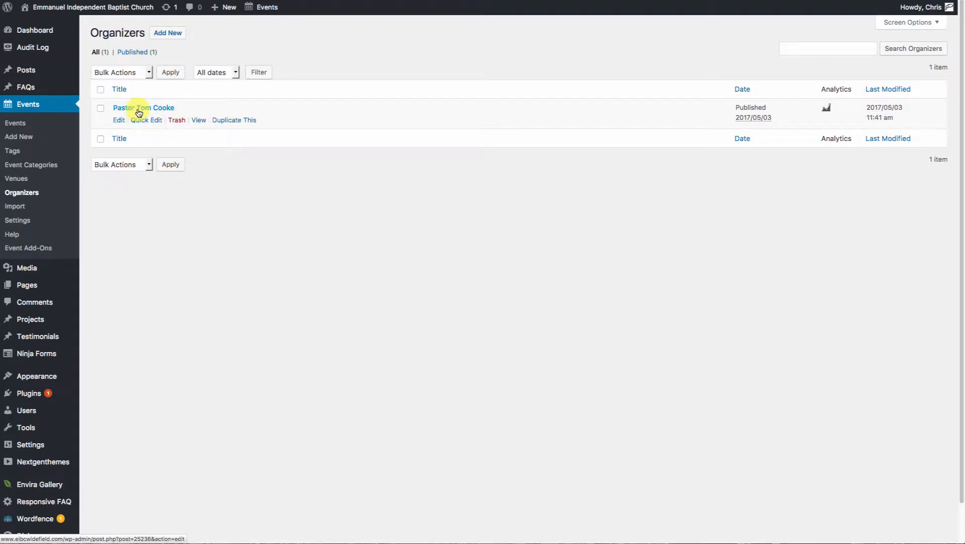
click(17, 179)
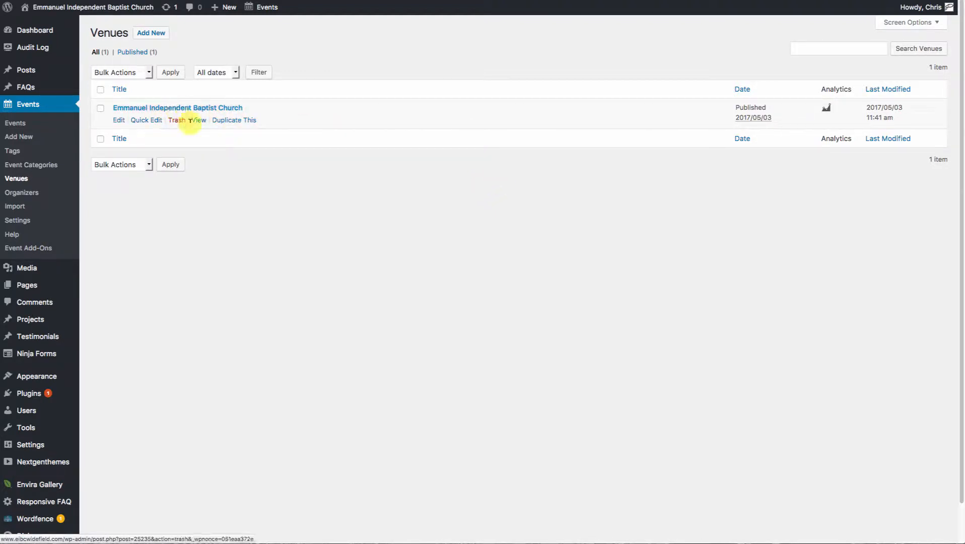
click(159, 108)
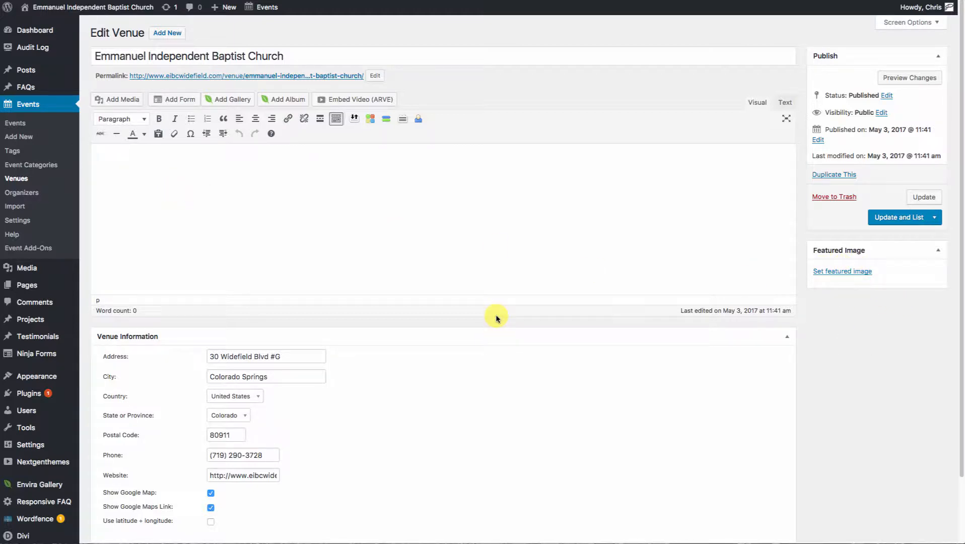
scroll(496, 316, down, 3)
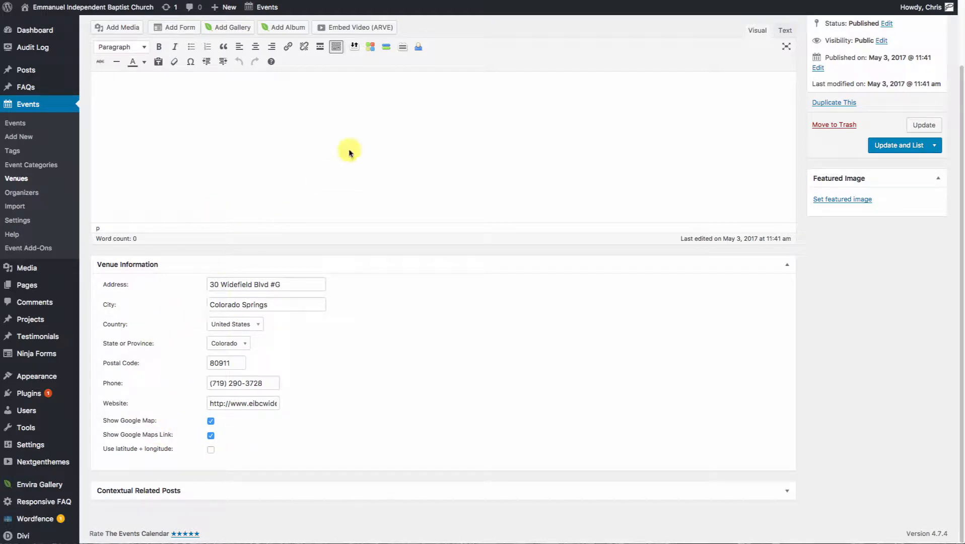
scroll(340, 137, up, 3)
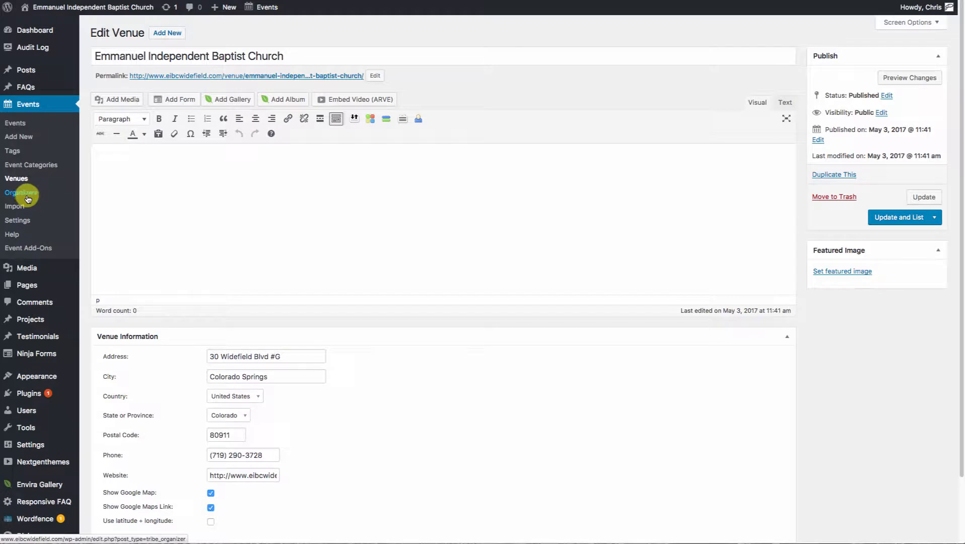
Create a new event titled "Test Event"
click(24, 139)
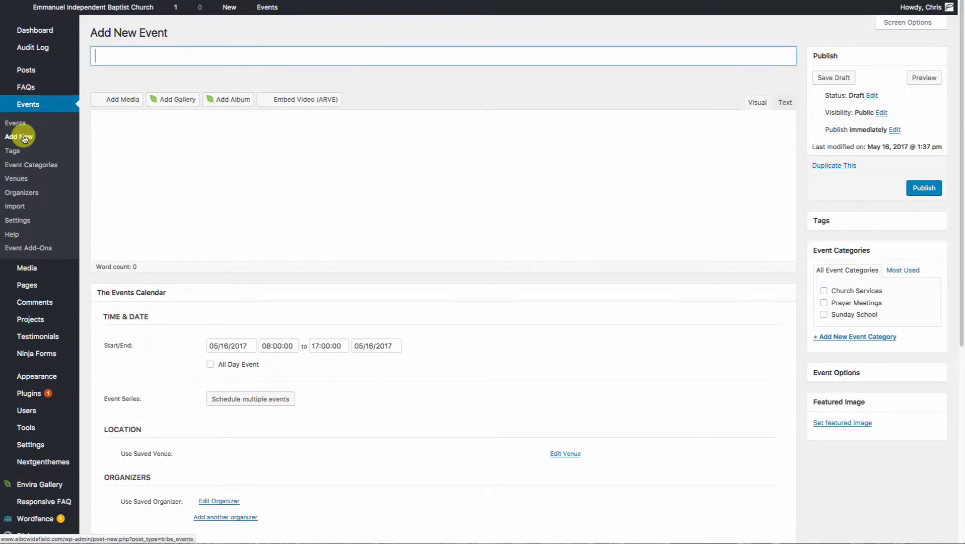
text(Test Event)
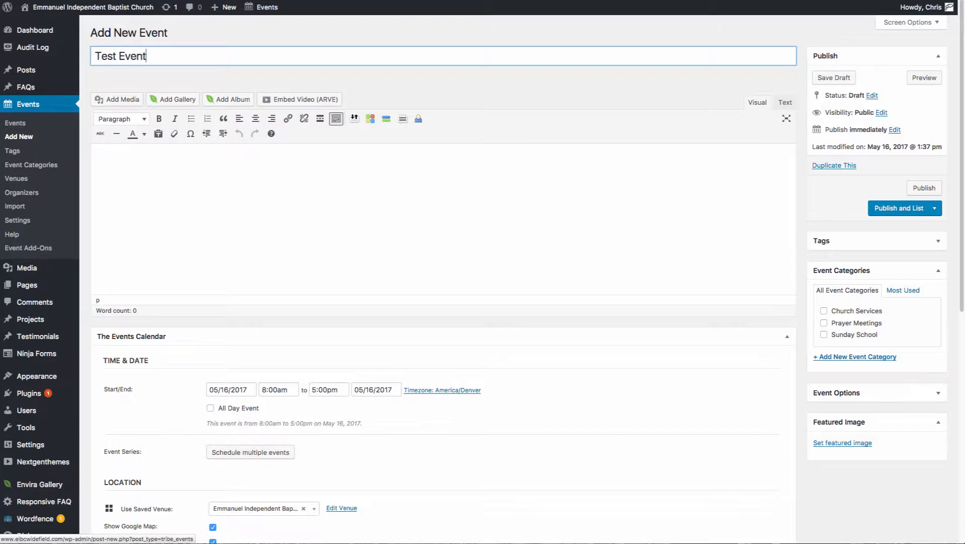
click(163, 200)
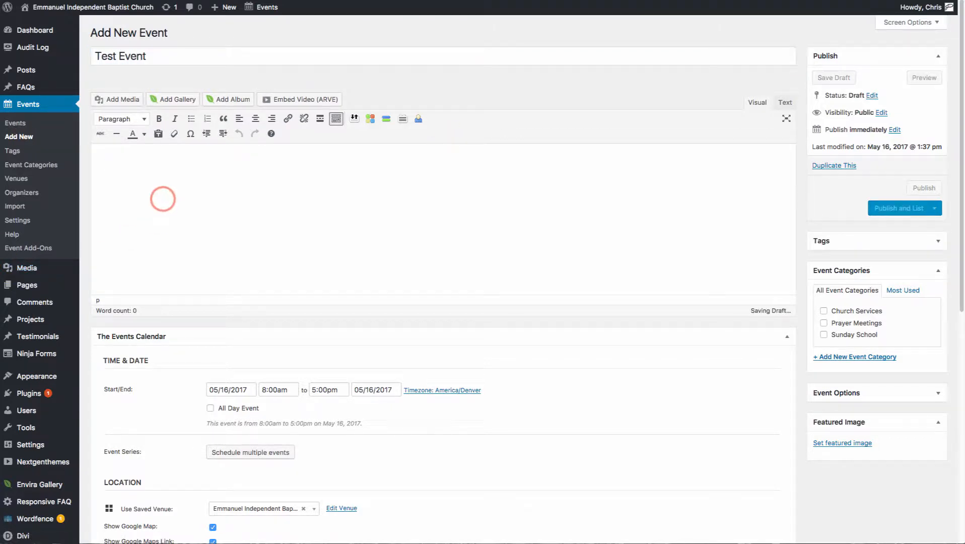
Copy the first three paragraphs from the Lorem Ipsum page and paste them into the event's description
key(super+t)
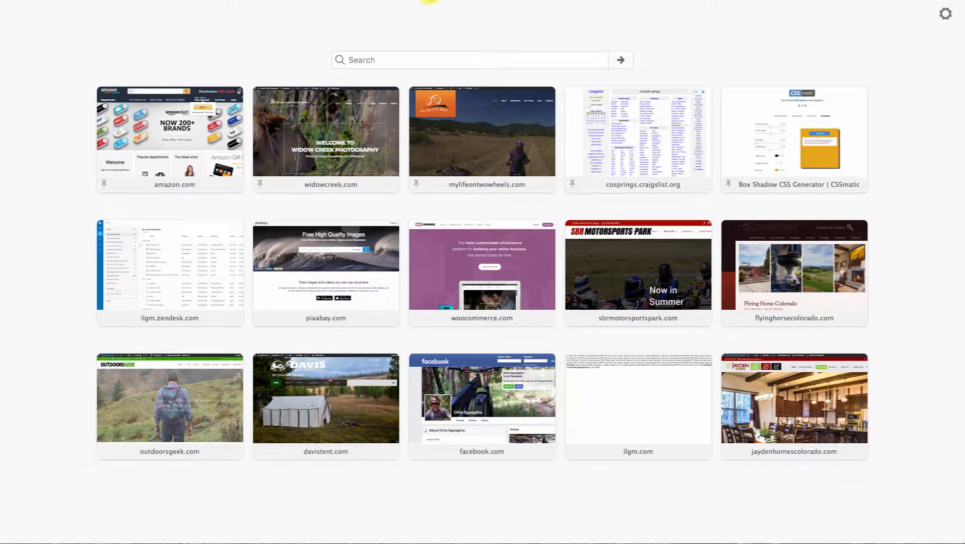
click(396, 1)
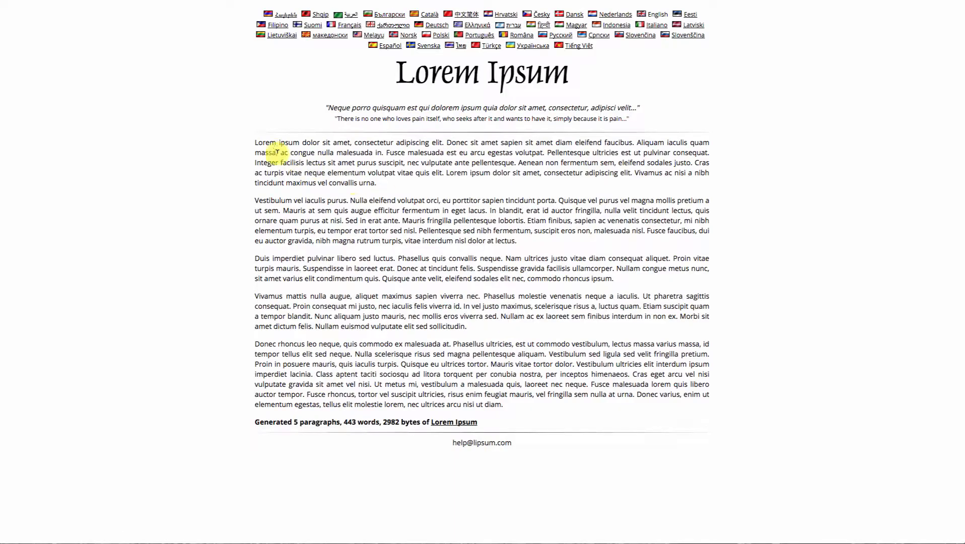
drag(254, 142, 628, 279)
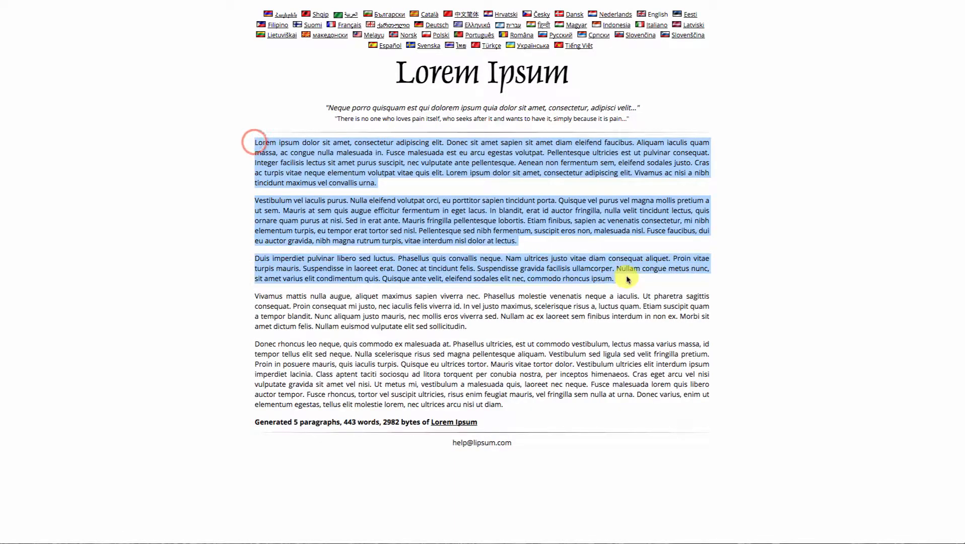
key(ctrl+c)
key(alt+Tab)
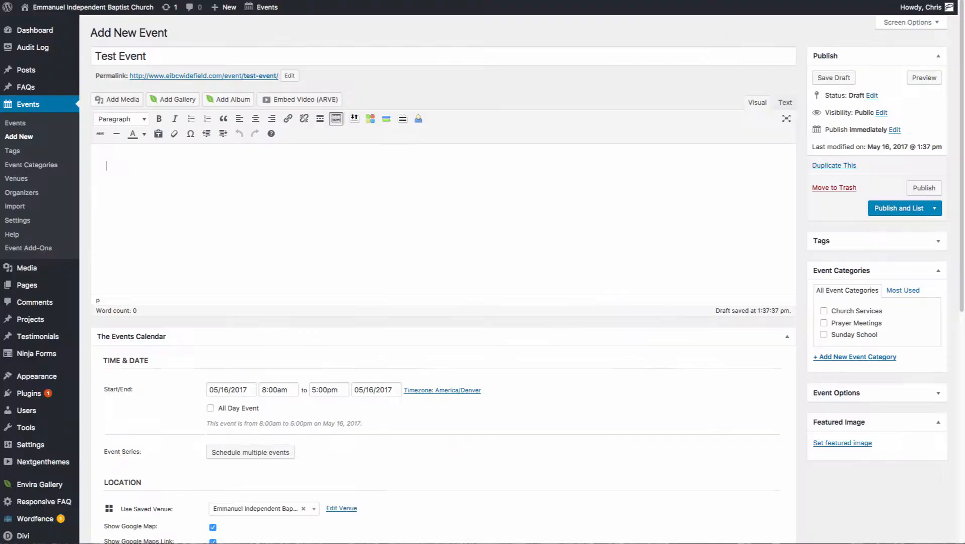
click(208, 173)
key(ctrl+v)
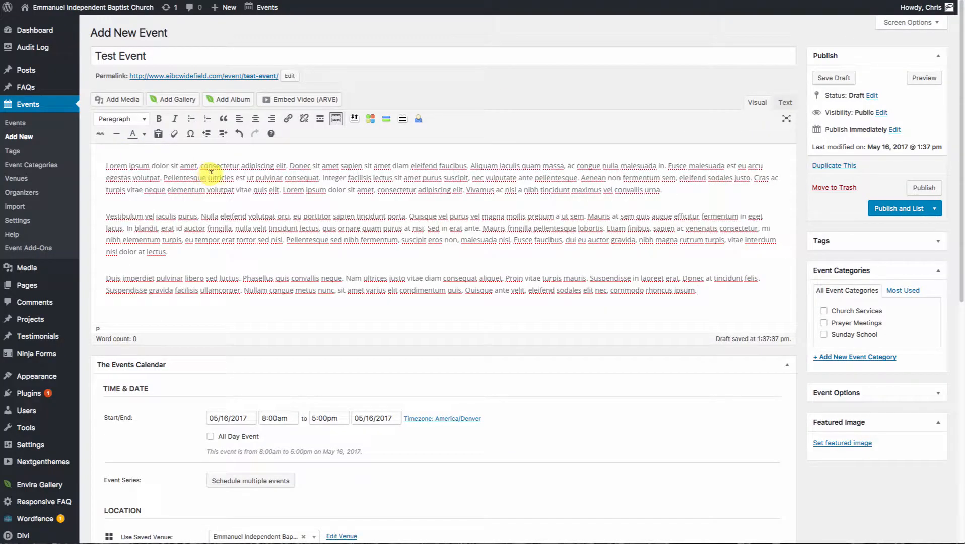
Set the praying man image adult-2179326_1280.jpg as the event's featured image and retitle the event "Men's Prayer Meeting"
click(843, 444)
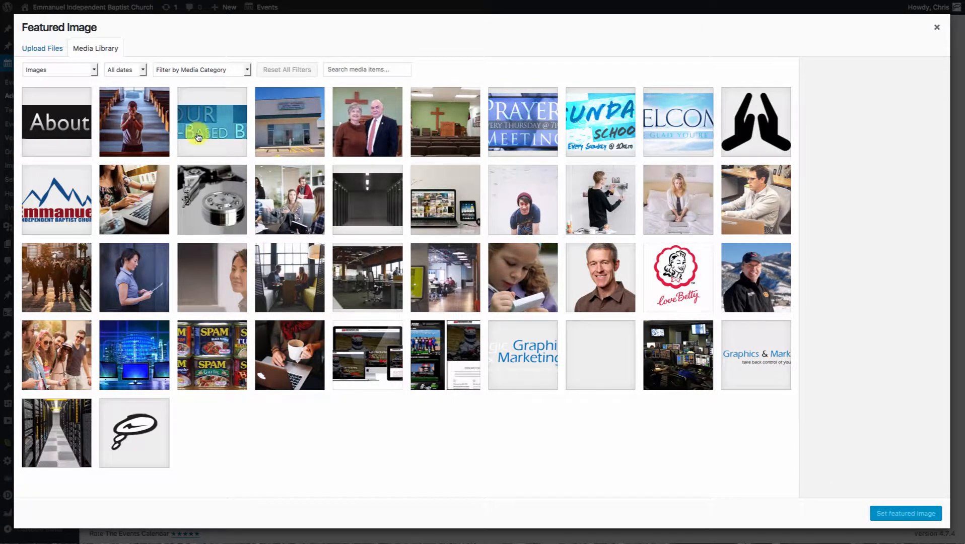
click(130, 118)
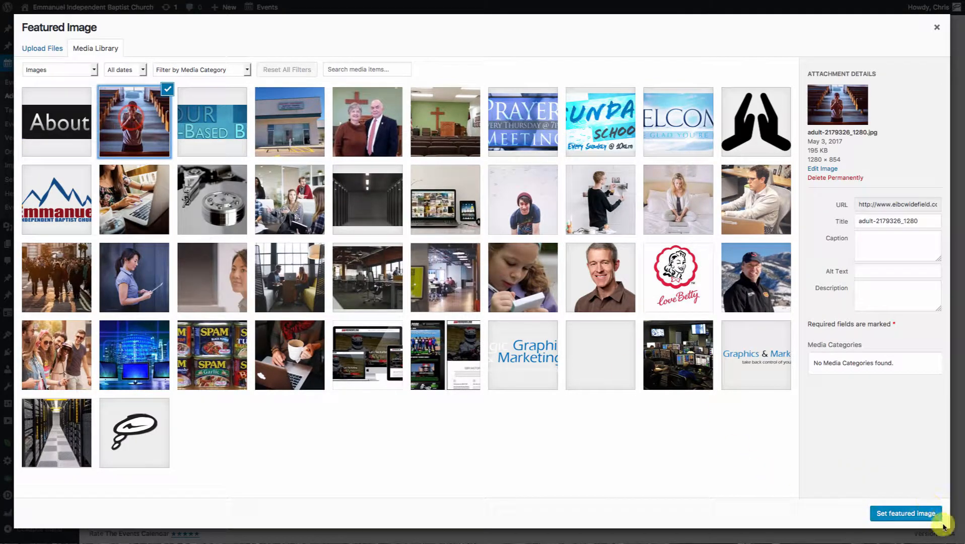
click(915, 514)
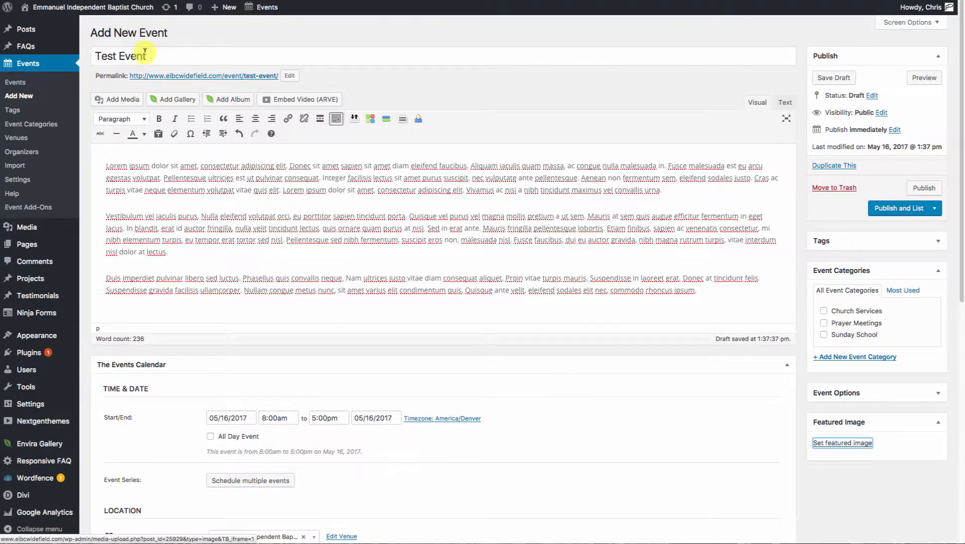
triple_click(167, 56)
text(Men's Prayer Meeting)
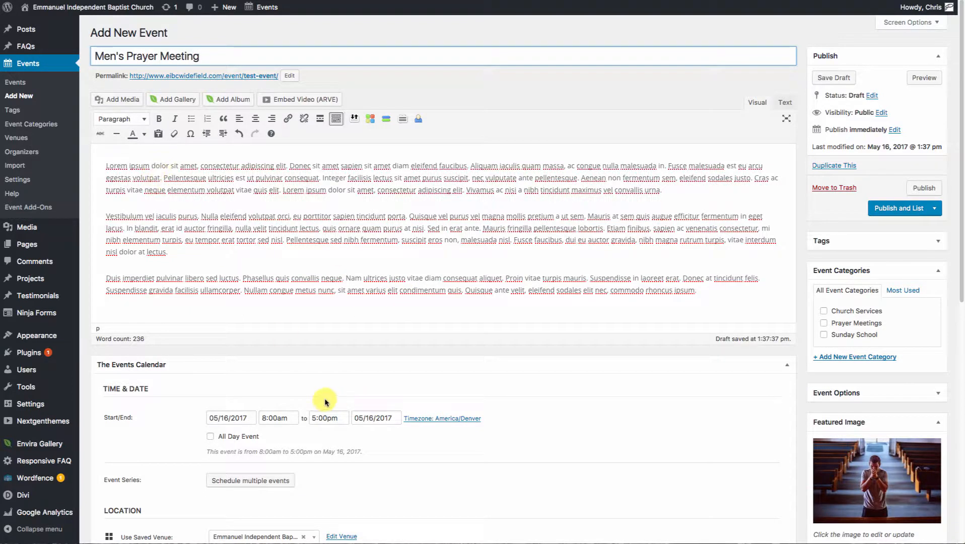
Schedule the event for 05/17/2017 from 7:00pm to 8:00pm
scroll(325, 402, down, 3)
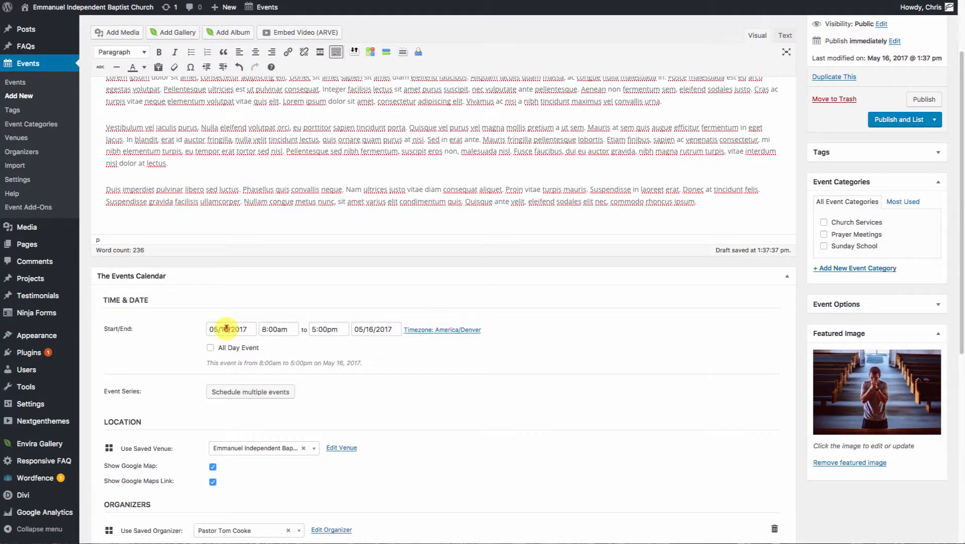
click(226, 328)
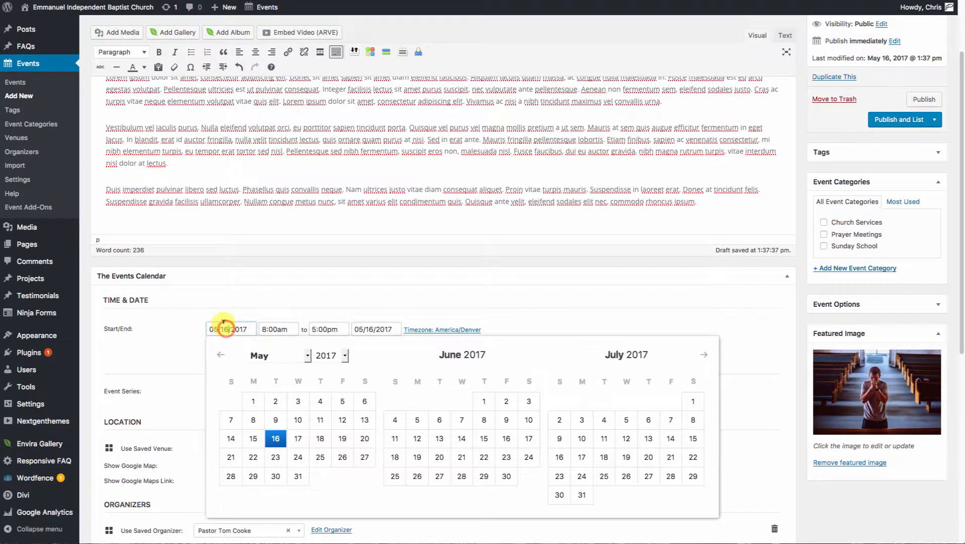
click(299, 442)
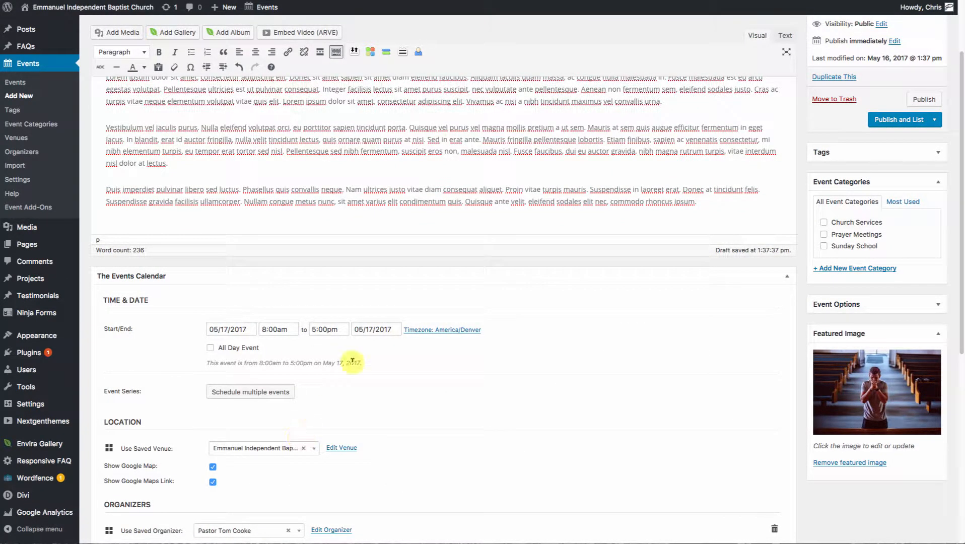
click(264, 331)
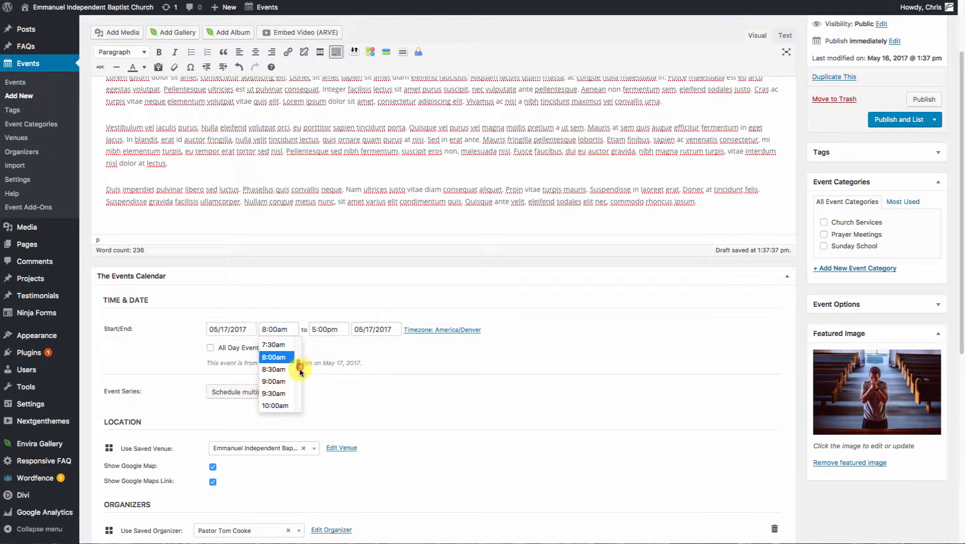
drag(299, 364, 348, 402)
click(274, 383)
click(314, 329)
click(325, 353)
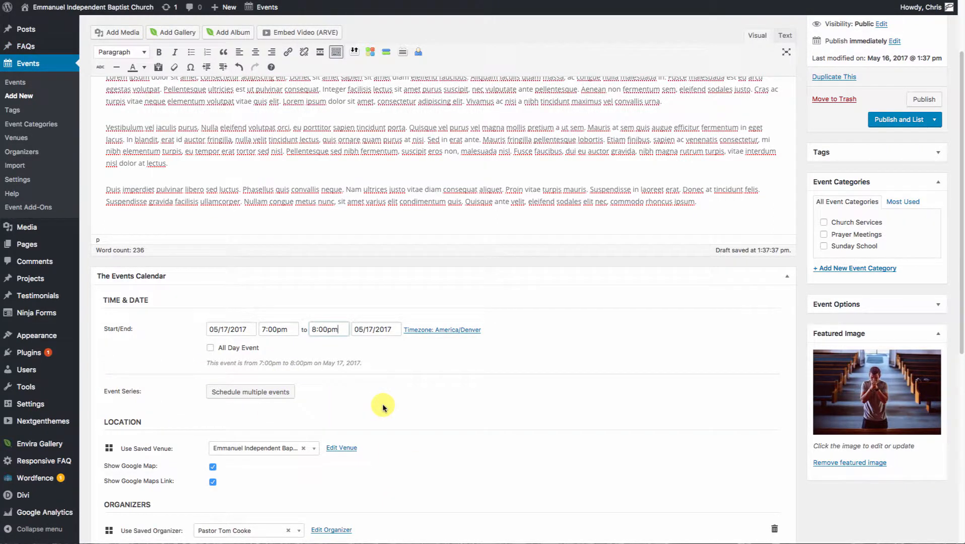
Review the event's venue, organizer and cost settings, publish the event, and check it on the public calendar page
scroll(383, 406, down, 3)
scroll(383, 407, down, 2)
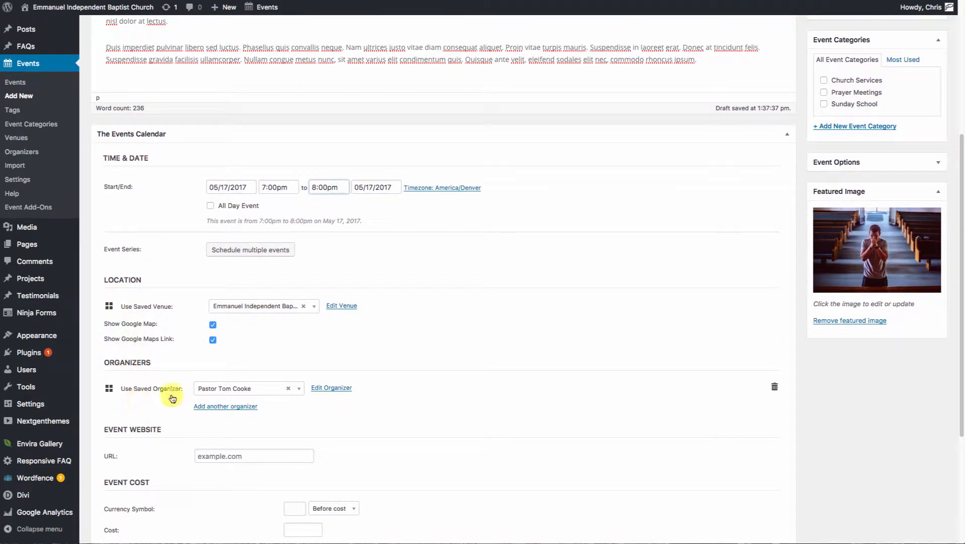
scroll(460, 341, down, 3)
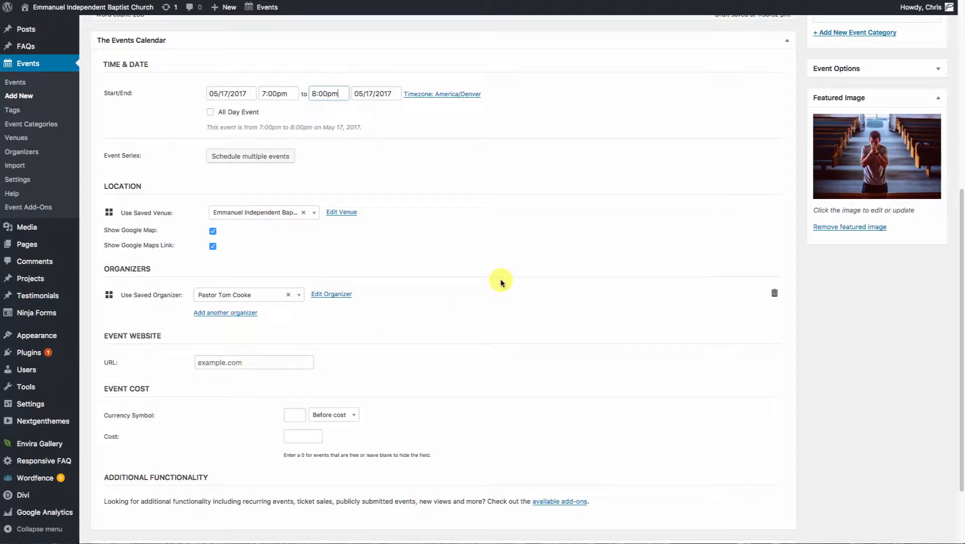
scroll(501, 283, up, 6)
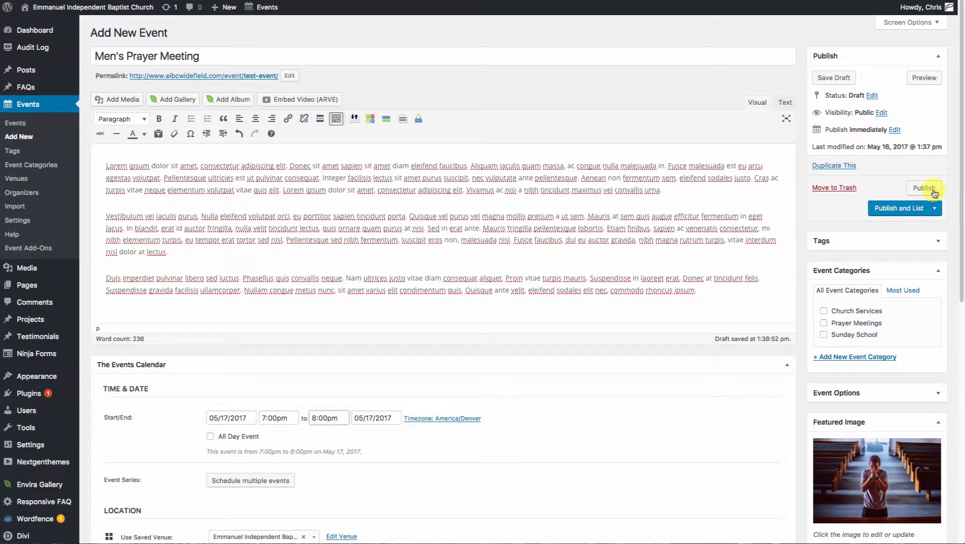
click(895, 207)
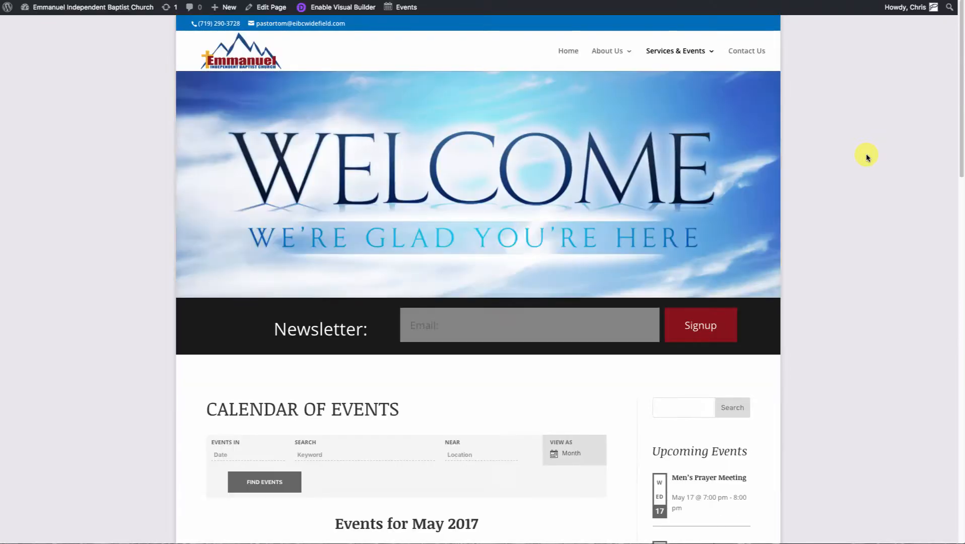
scroll(94, 300, down, 8)
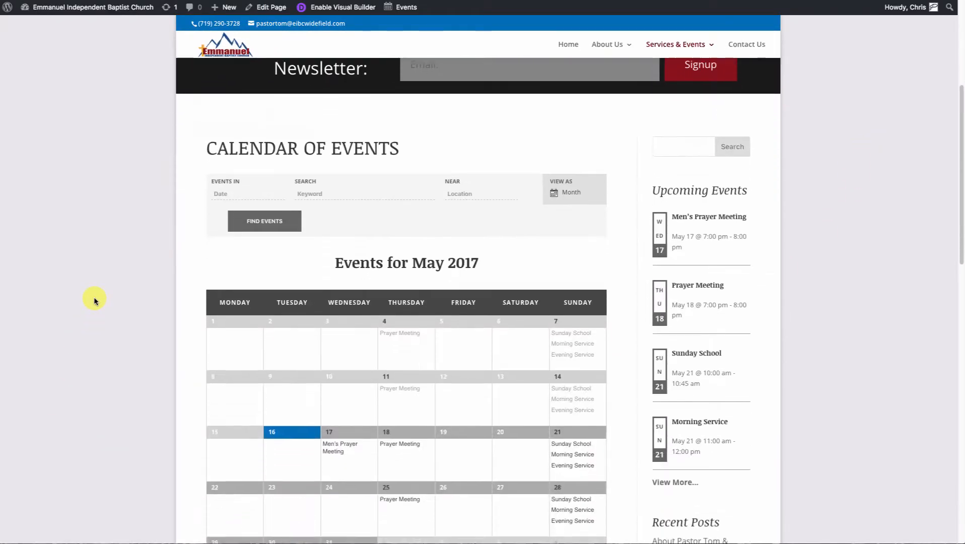
Open the Men's Prayer Meeting event from the public calendar, review its description, organizer and venue details, and return to the calendar
mouse_move(339, 270)
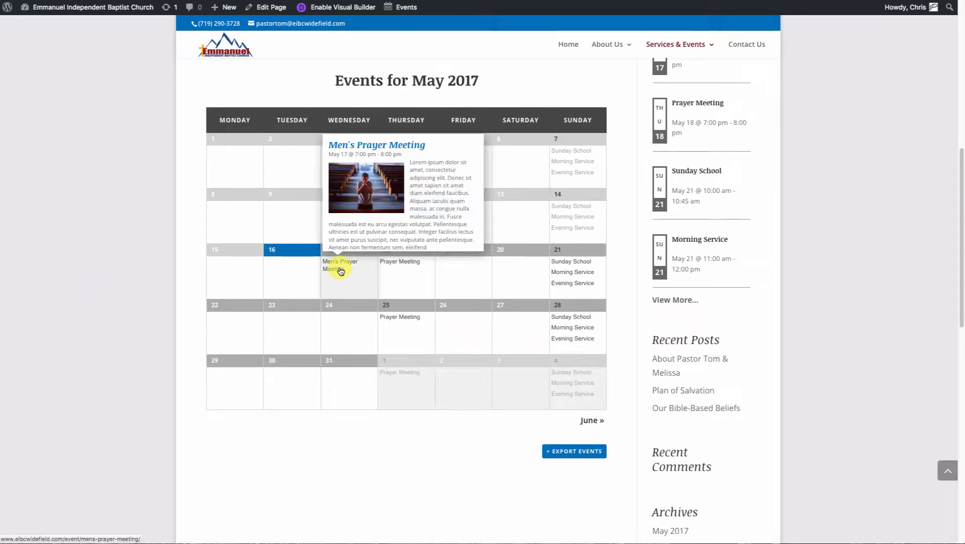
click(339, 271)
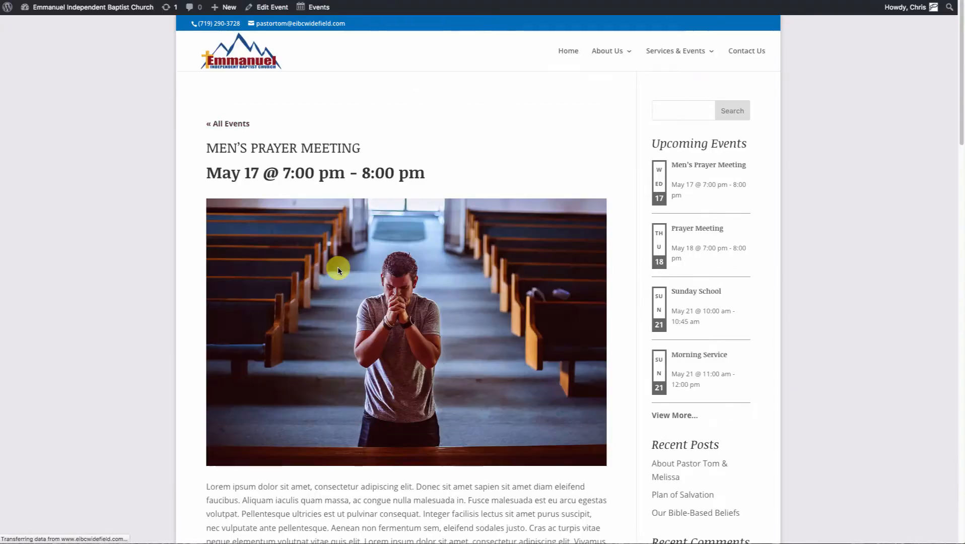
scroll(505, 275, down, 6)
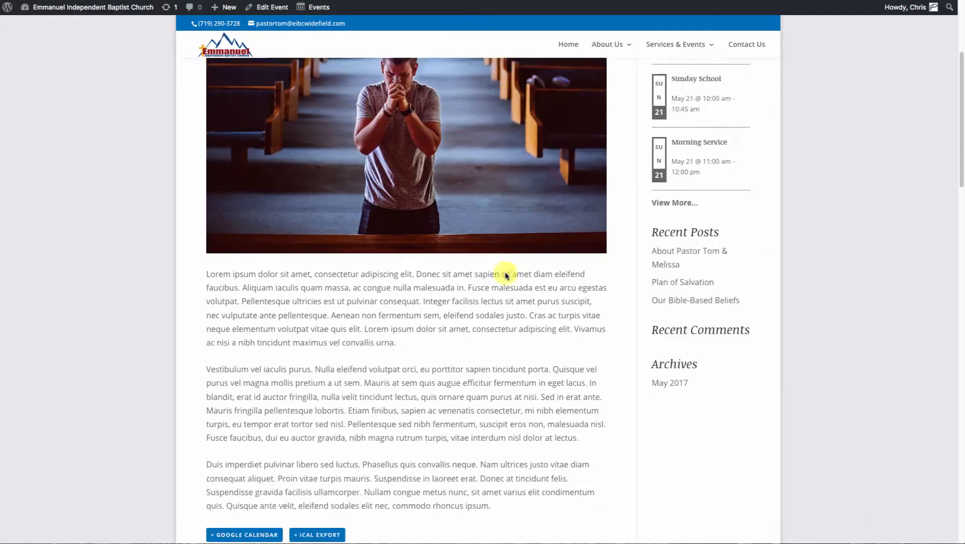
scroll(398, 287, down, 5)
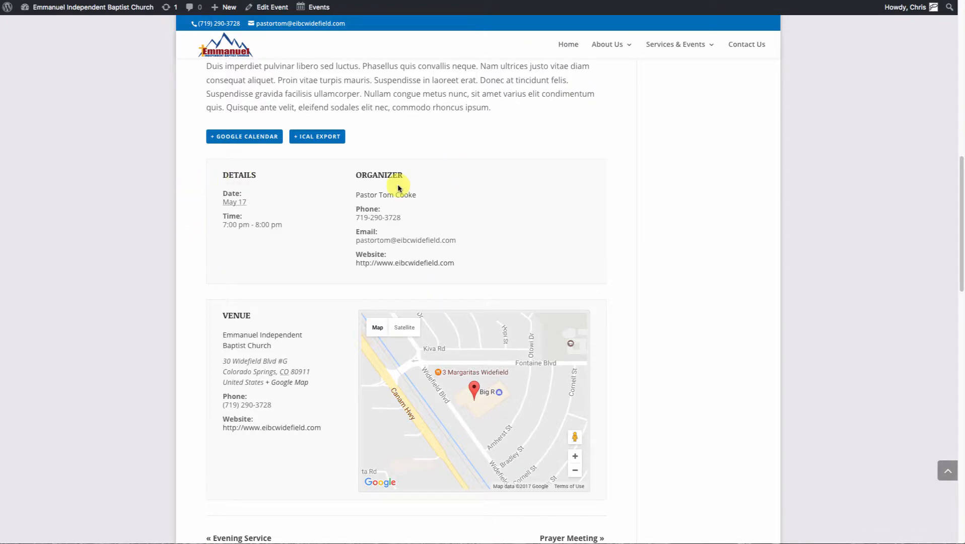
scroll(294, 344, down, 3)
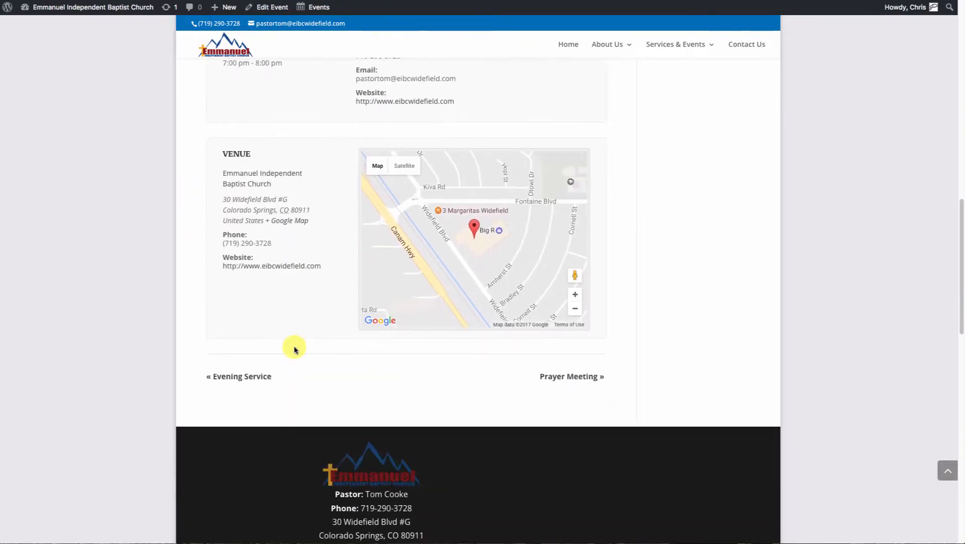
scroll(311, 181, up, 15)
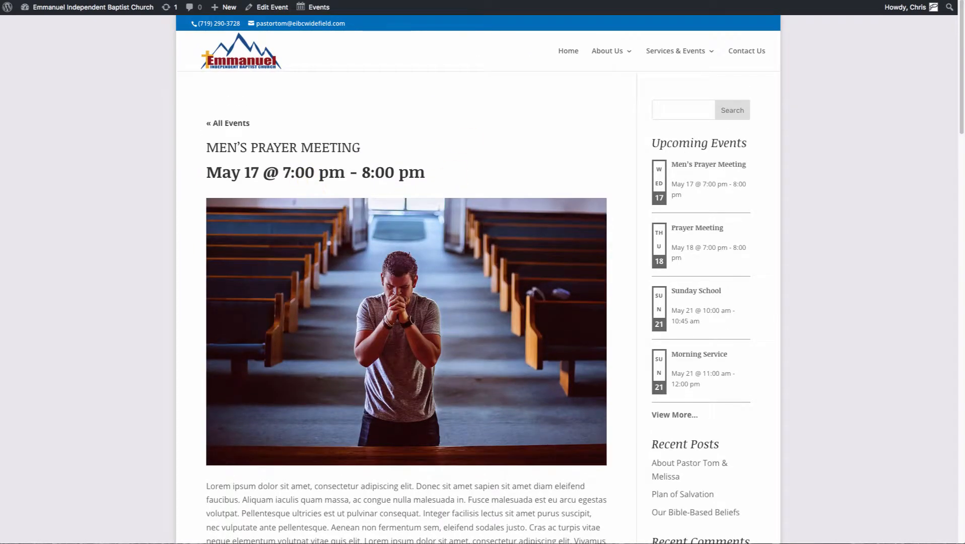
key(alt+Left)
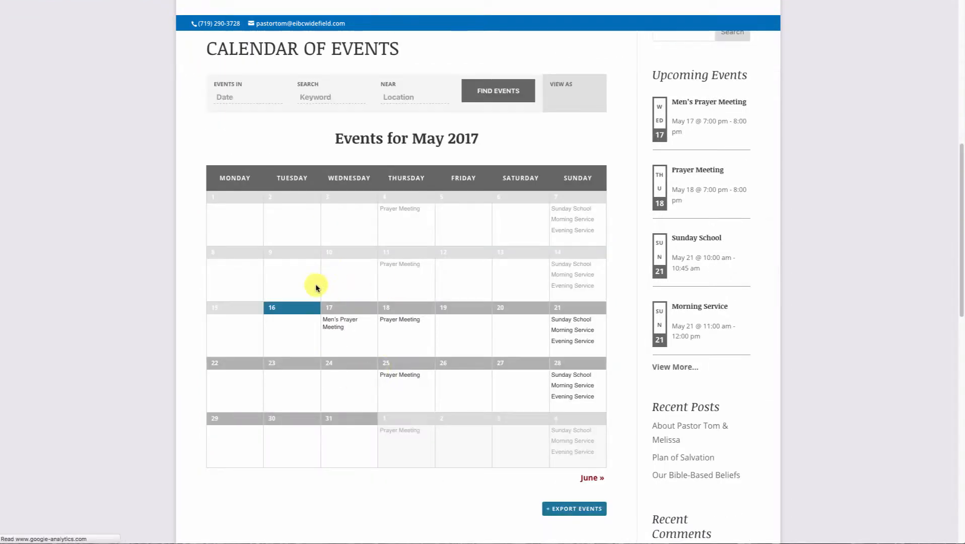
Return to the admin events list, sort it by start date, and open the Men's Prayer Meeting event for editing
key(alt+Left)
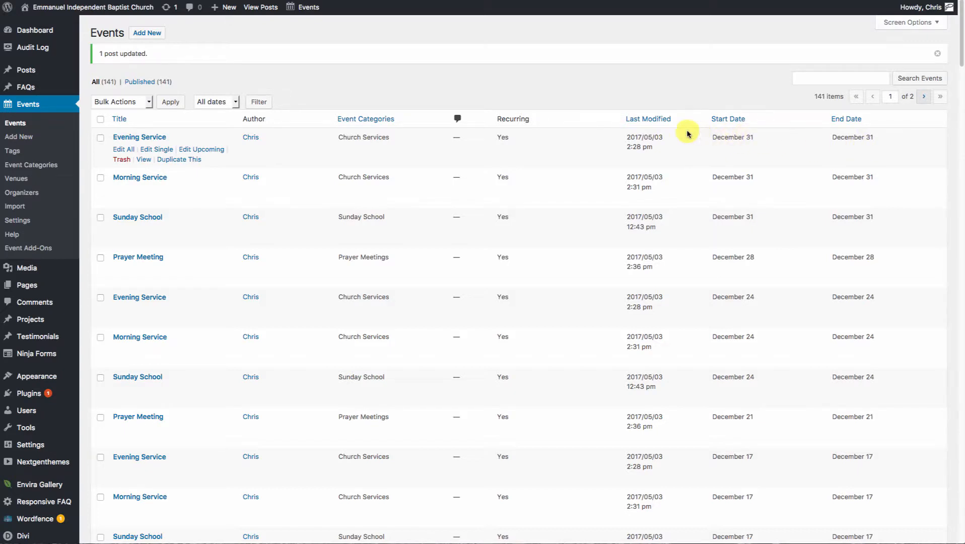
click(721, 121)
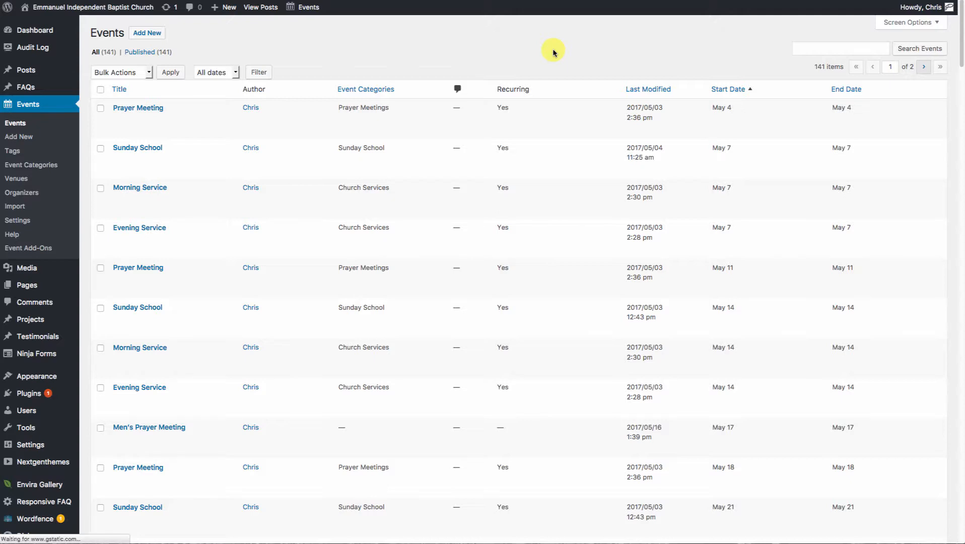
scroll(418, 136, down, 2)
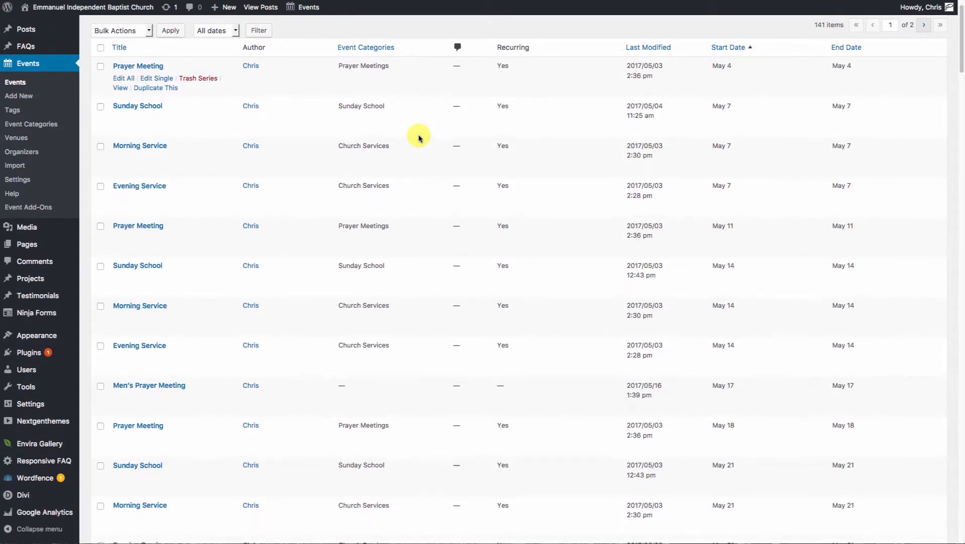
click(144, 371)
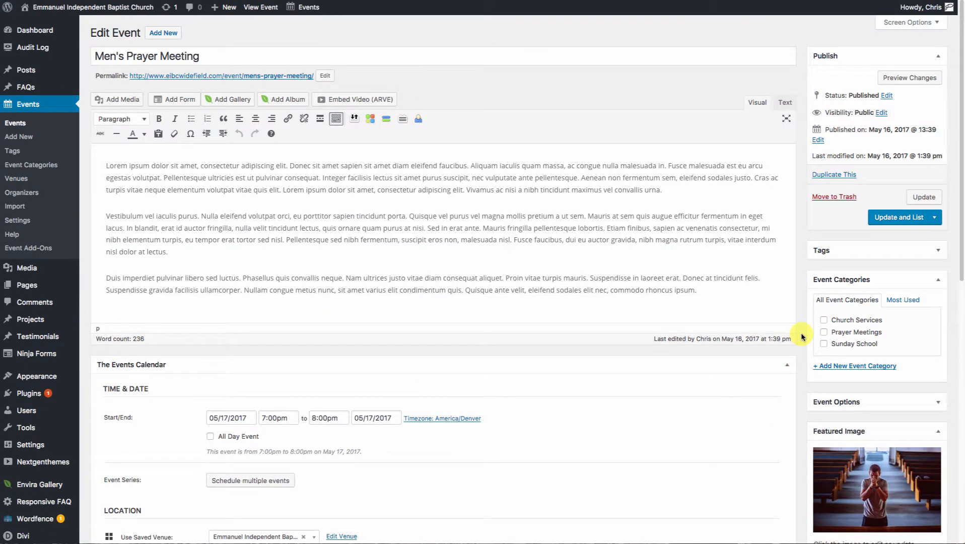
Make the event recur every week on Wednesday at the same time until 06/21/2017 and update it
scroll(803, 337, down, 3)
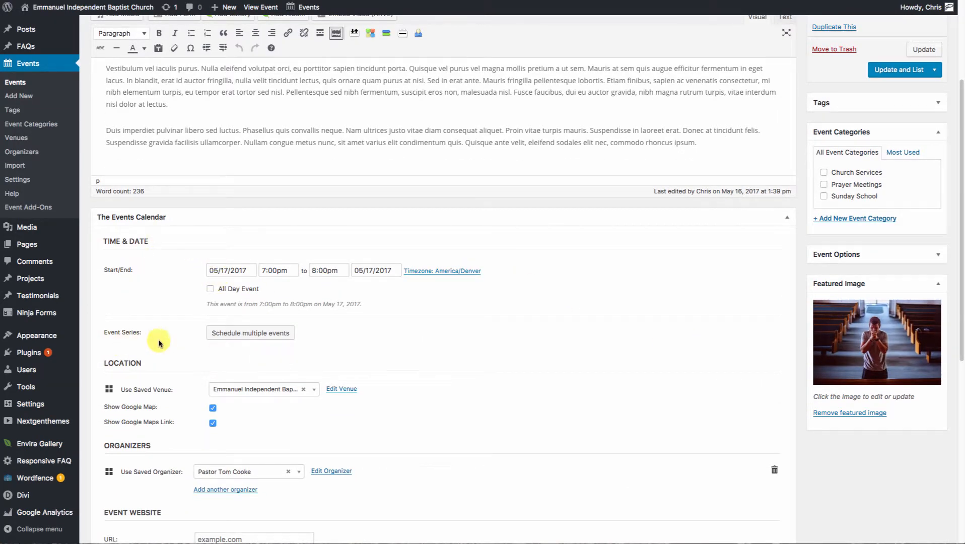
click(254, 335)
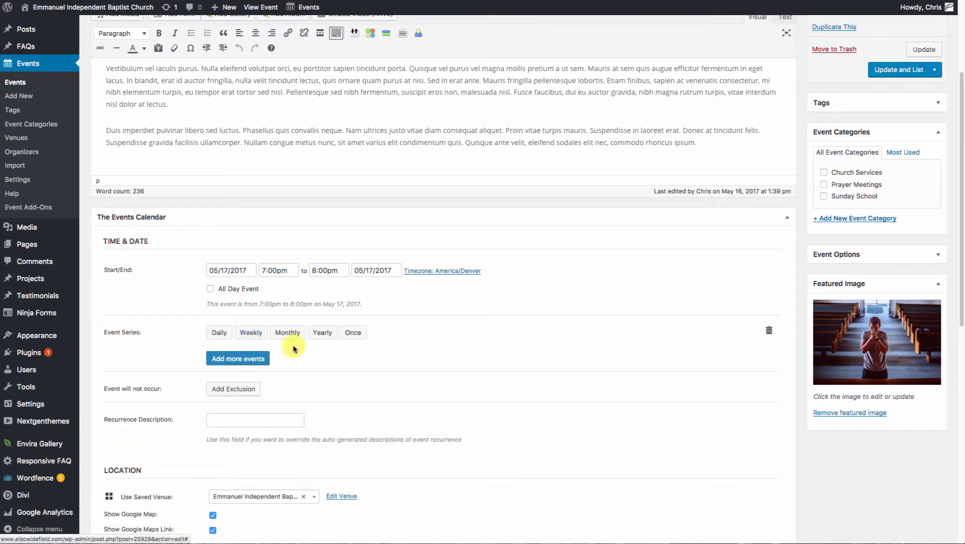
click(255, 335)
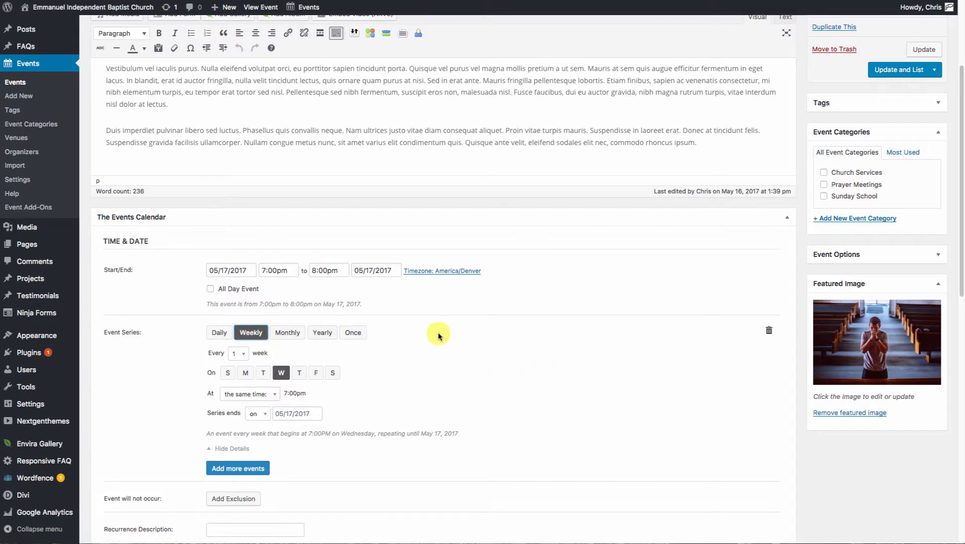
click(294, 413)
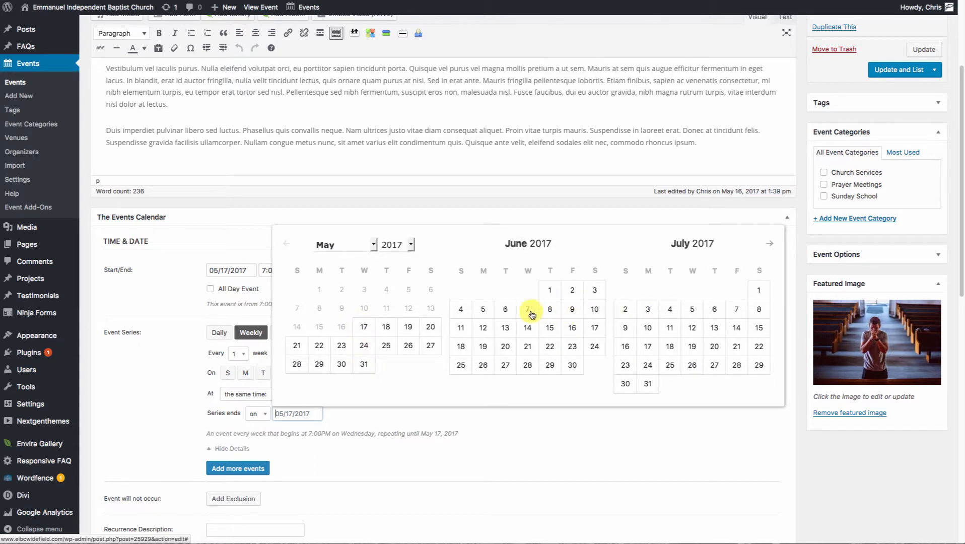
click(527, 347)
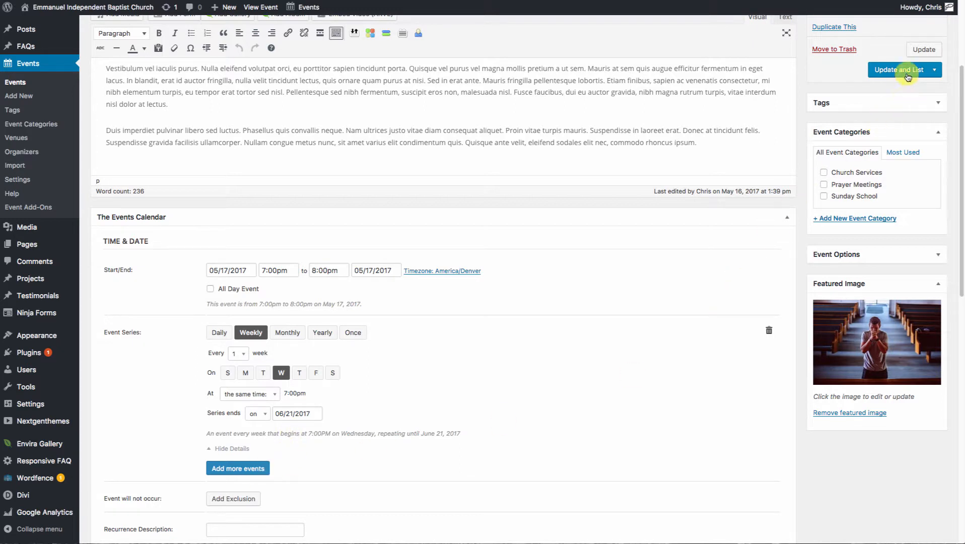
click(923, 50)
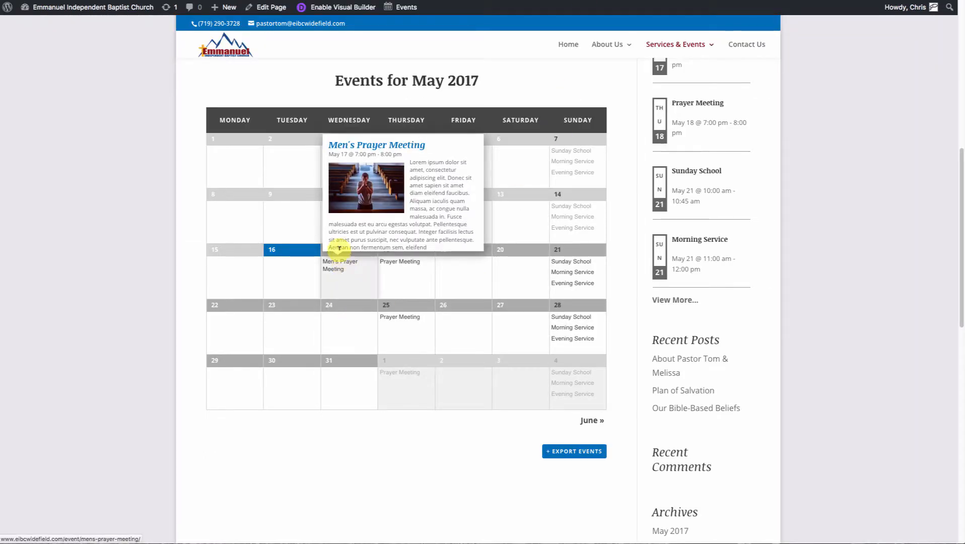
Reload the public calendar and check the recurring Men's Prayer Meeting entries in May and June 2017
key(super+r)
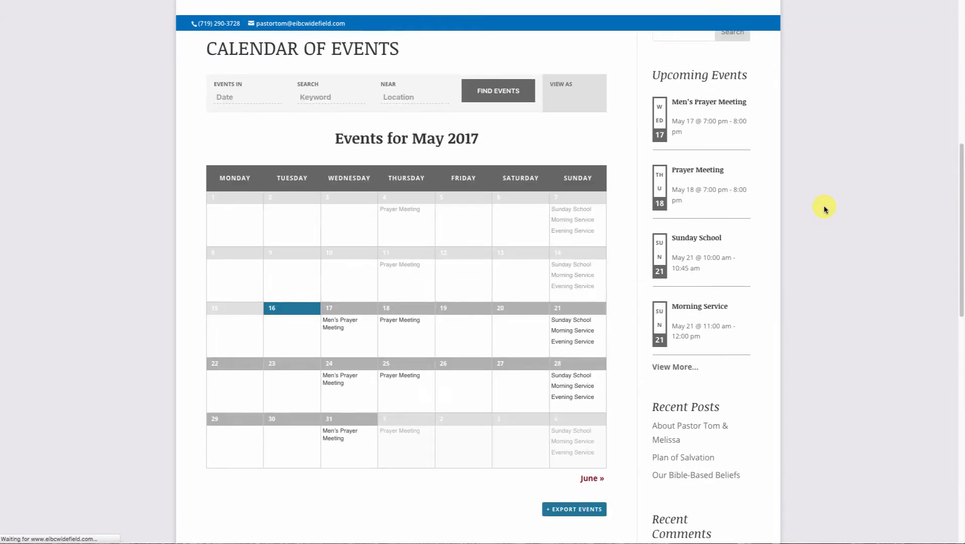
scroll(395, 378, down, 3)
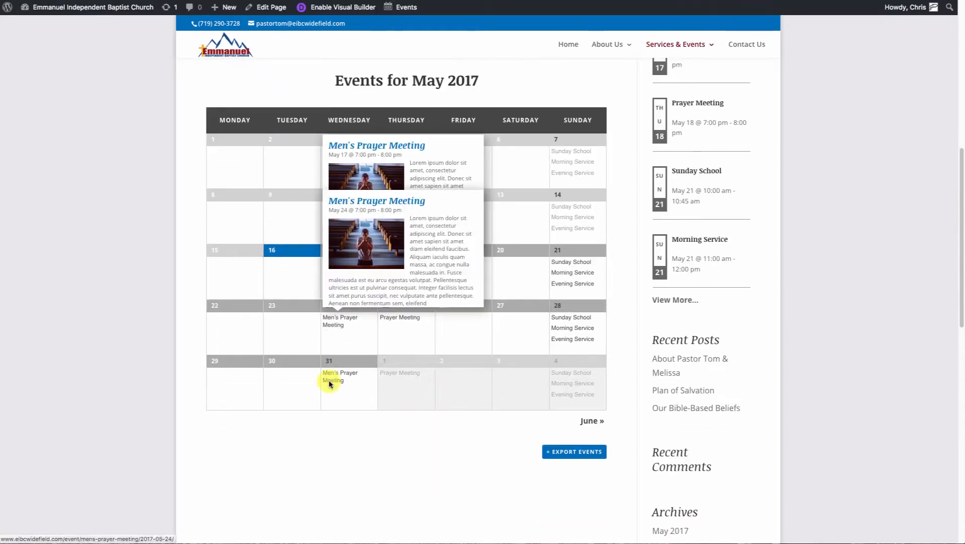
mouse_move(333, 382)
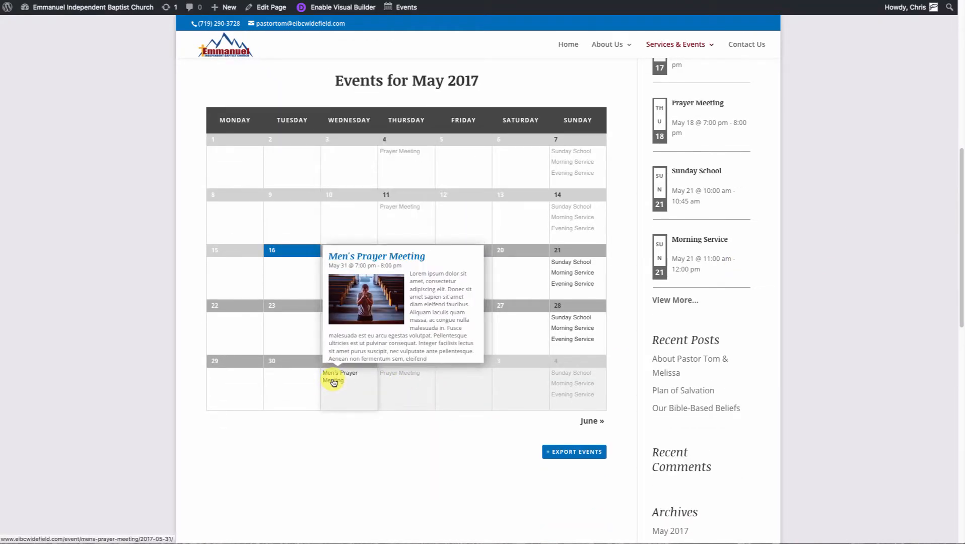
click(593, 422)
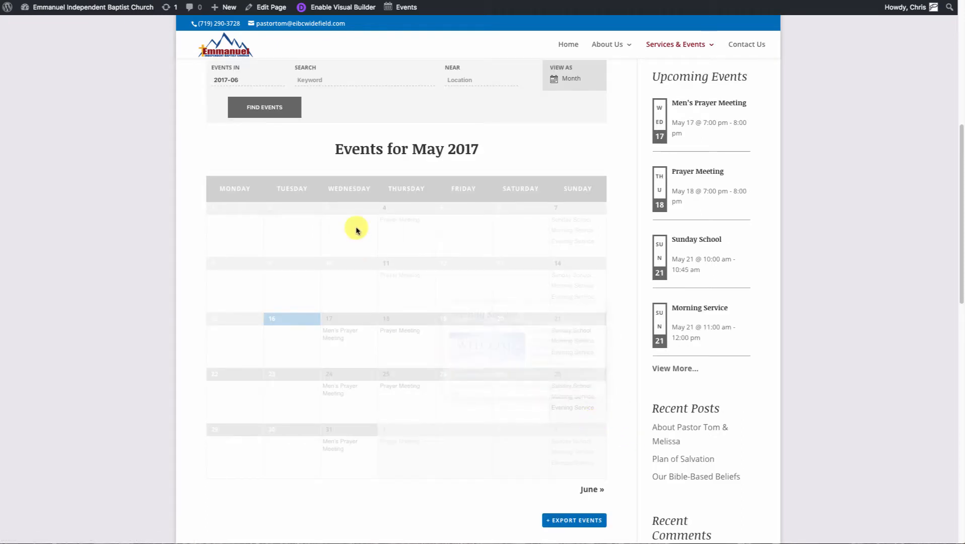
mouse_move(351, 225)
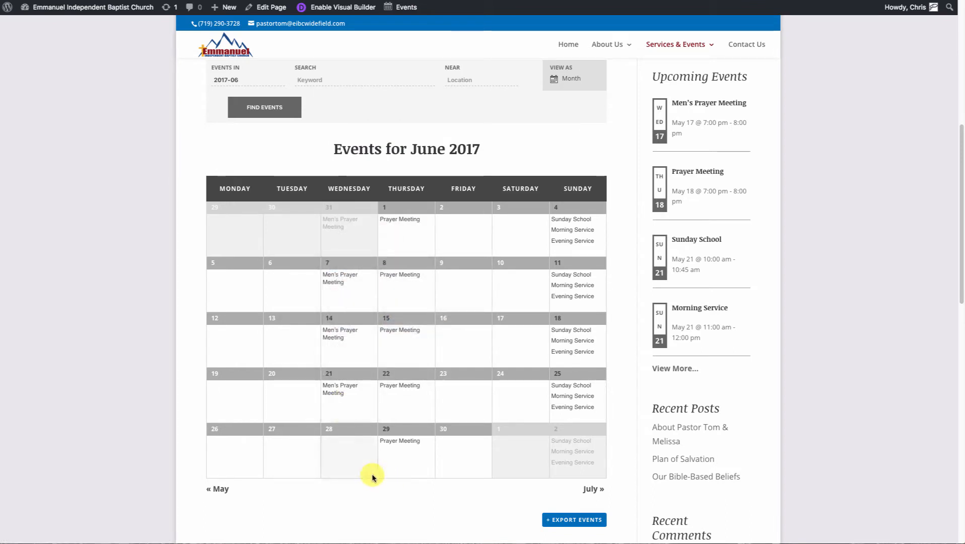
mouse_move(334, 386)
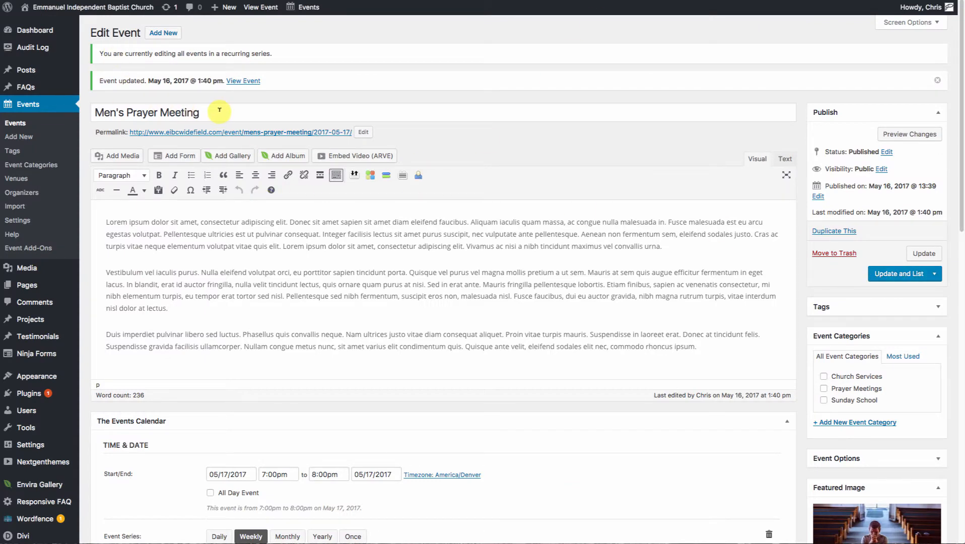
Save the event back to the events list, trash the Men's Prayer Meeting series there, and reload the public calendar
triple_click(207, 112)
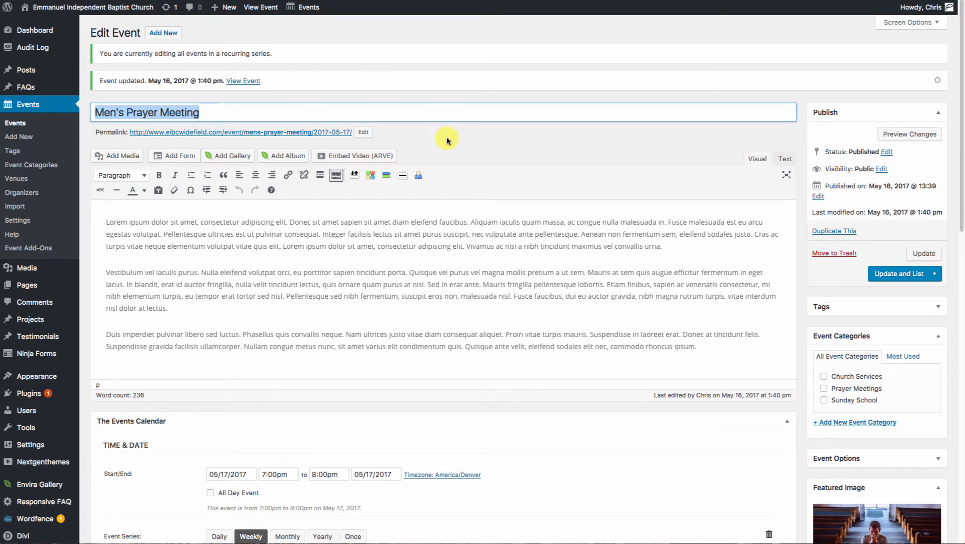
click(899, 275)
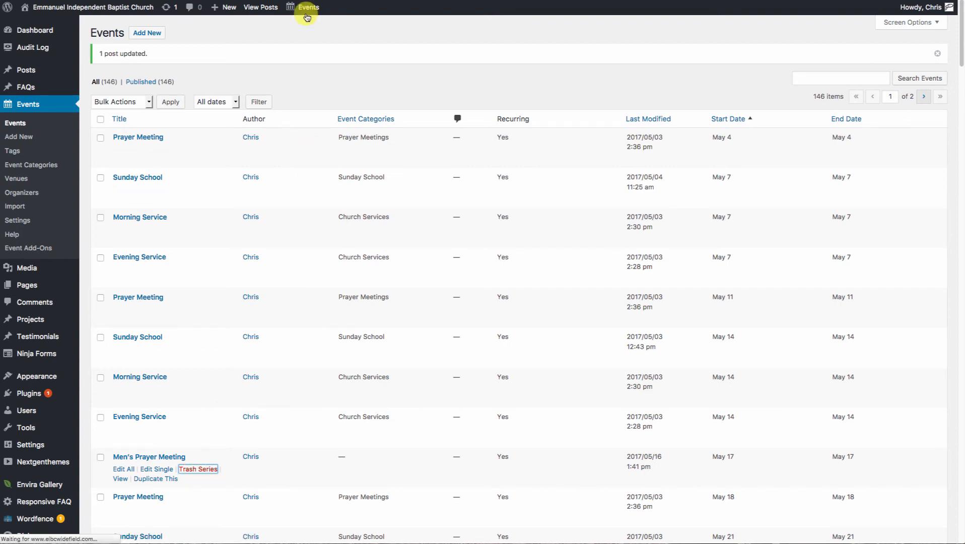
key(ctrl+Tab)
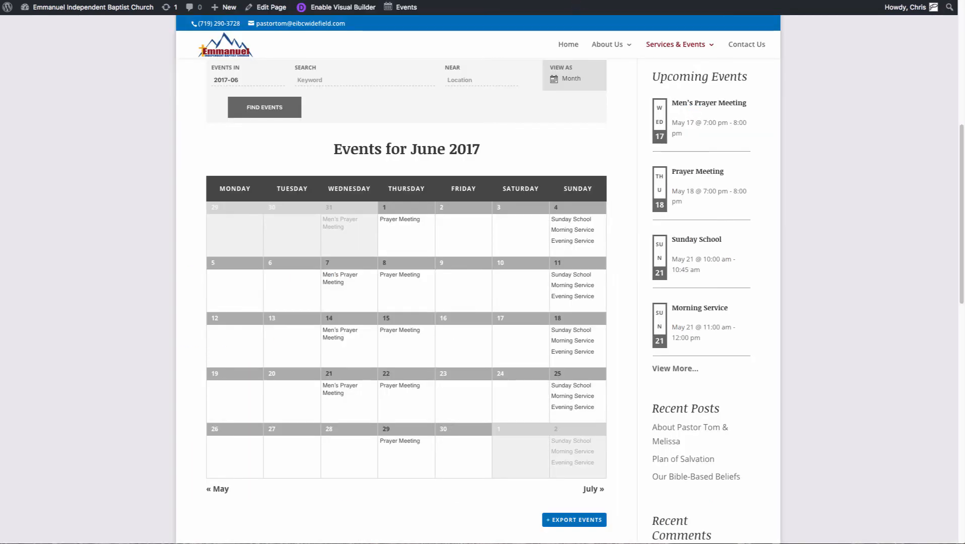
key(super+r)
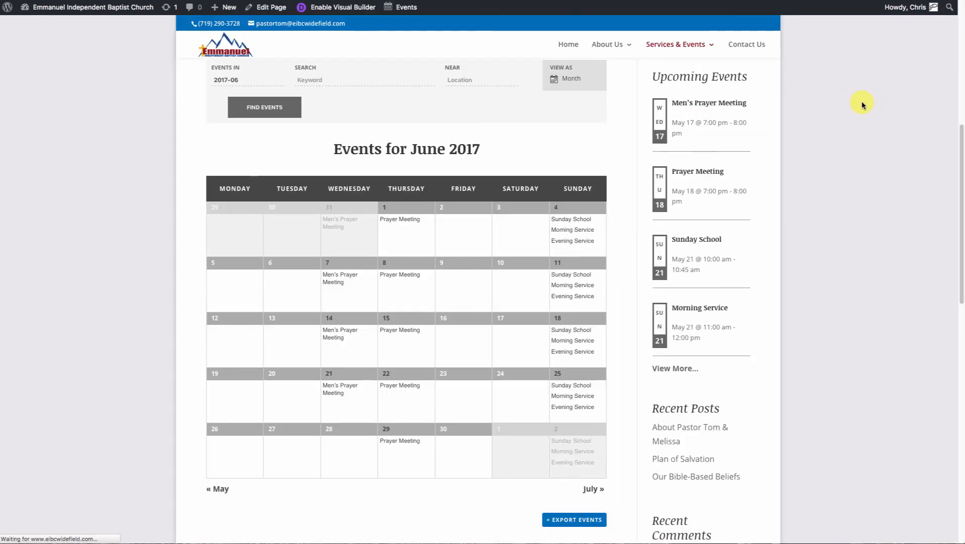